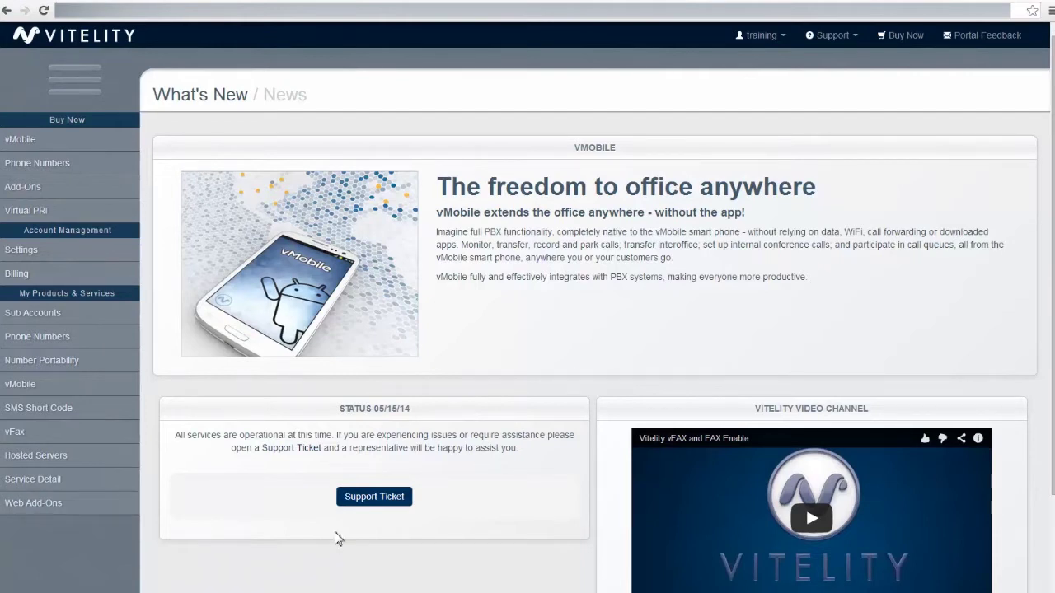
- From vMobile My Devices, open the Route to PBX form for the Independent-routed Samsung phone
{"action": "left_click", "coordinate": [37, 393]}
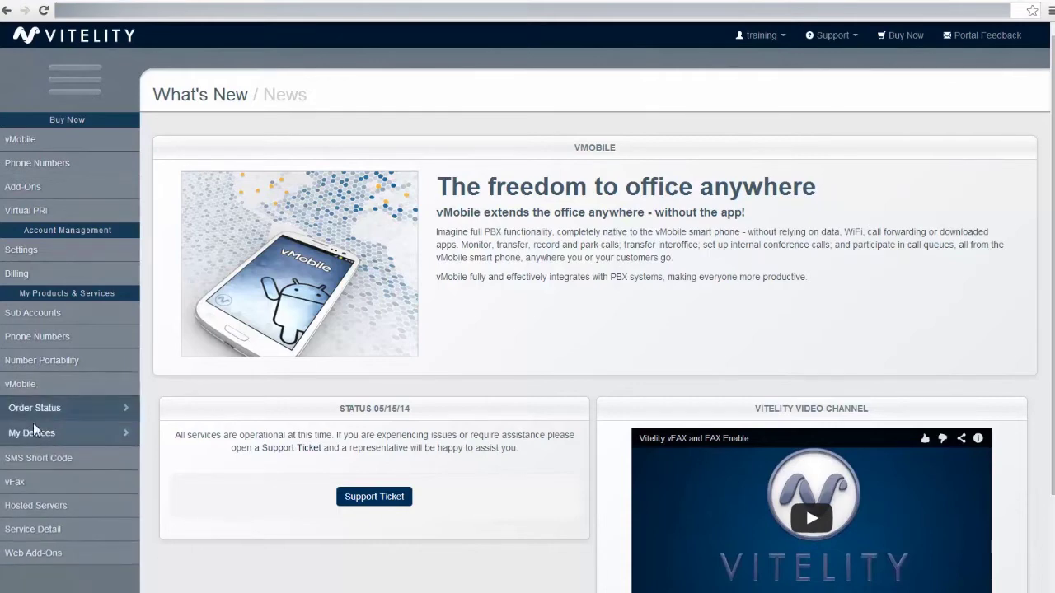
{"action": "left_click", "coordinate": [35, 434]}
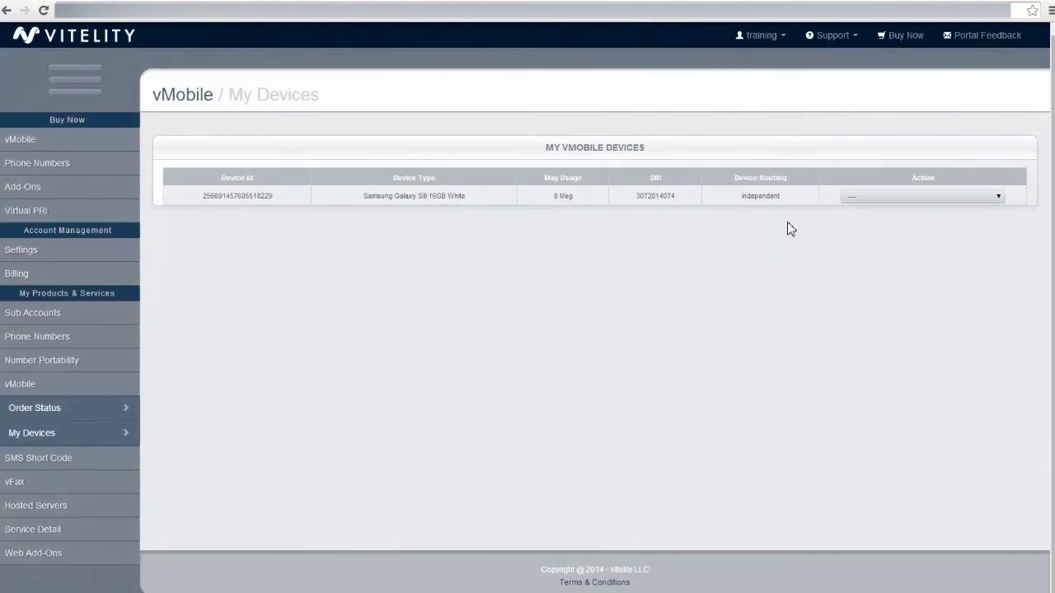
{"action": "double_click", "coordinate": [770, 196]}
{"action": "left_click", "coordinate": [876, 198]}
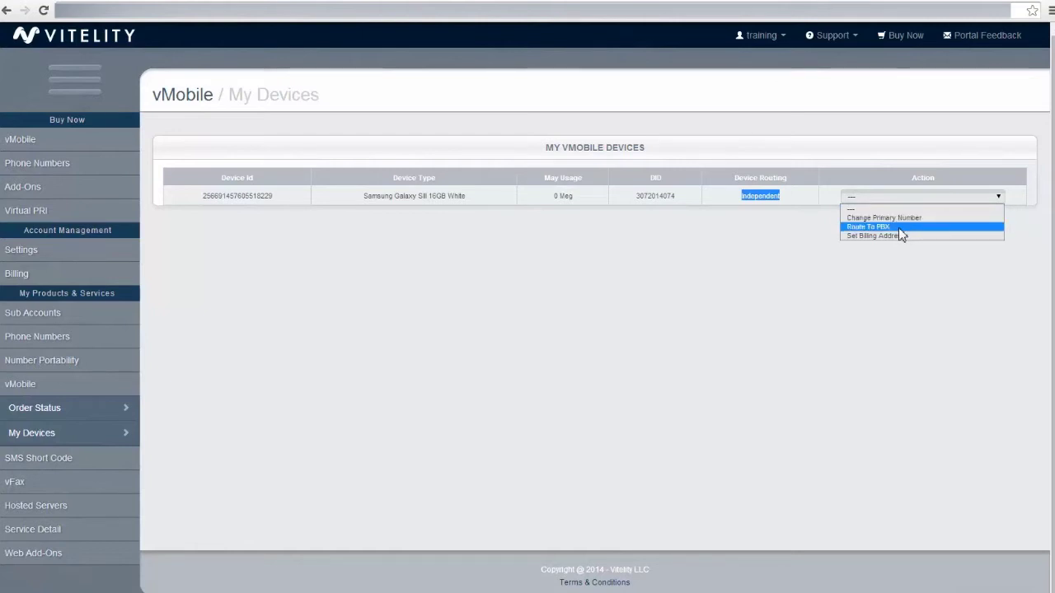
{"action": "left_click", "coordinate": [899, 229]}
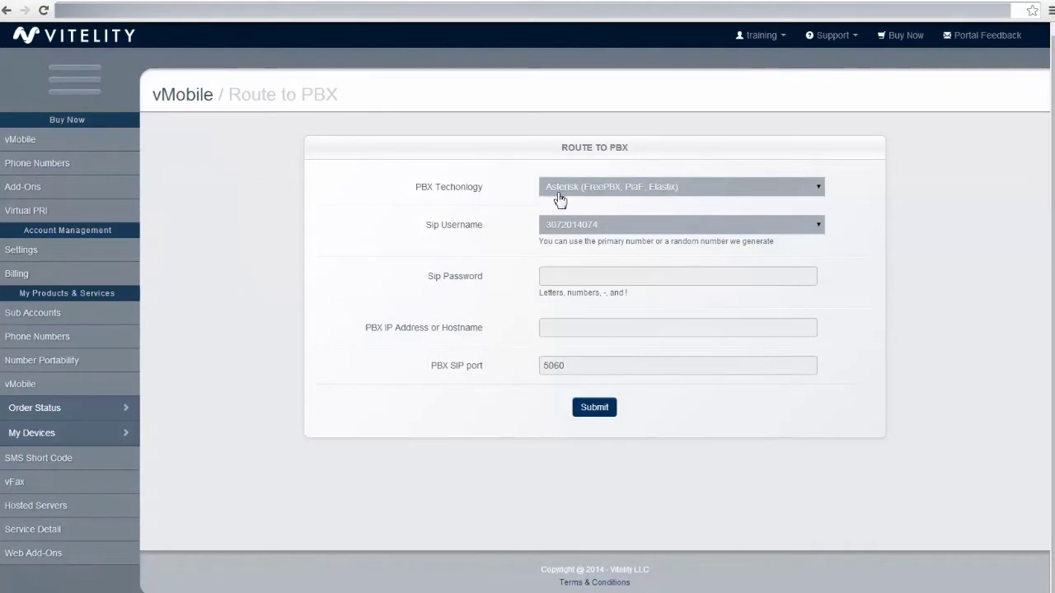
- Route the phone to an Asterisk PBX with a SIP password and the pasted PBX address, then submit
{"action": "left_click", "coordinate": [814, 197]}
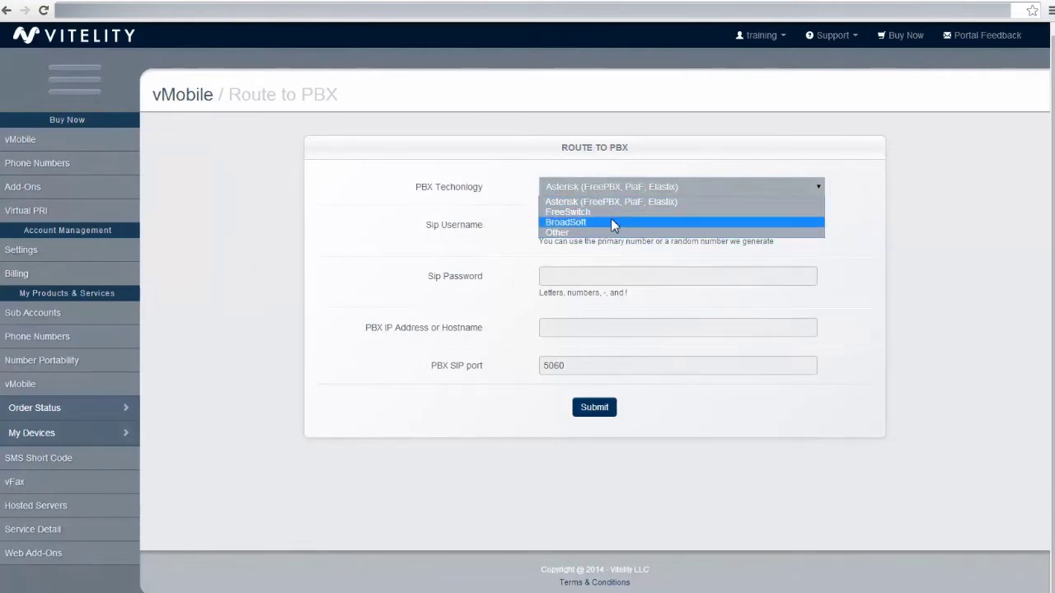
{"action": "left_click", "coordinate": [632, 207]}
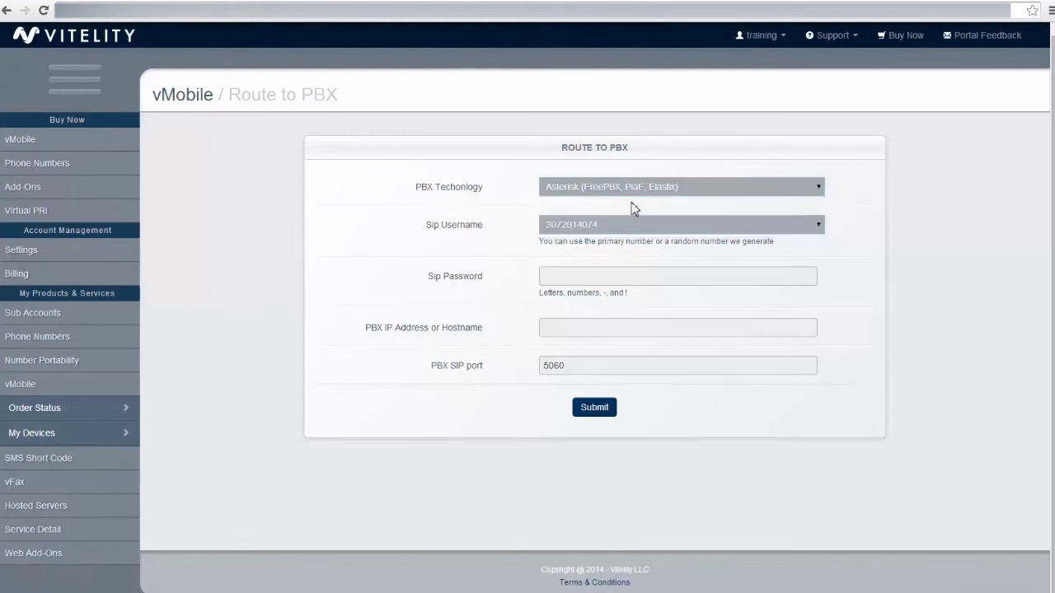
{"action": "left_click", "coordinate": [595, 282]}
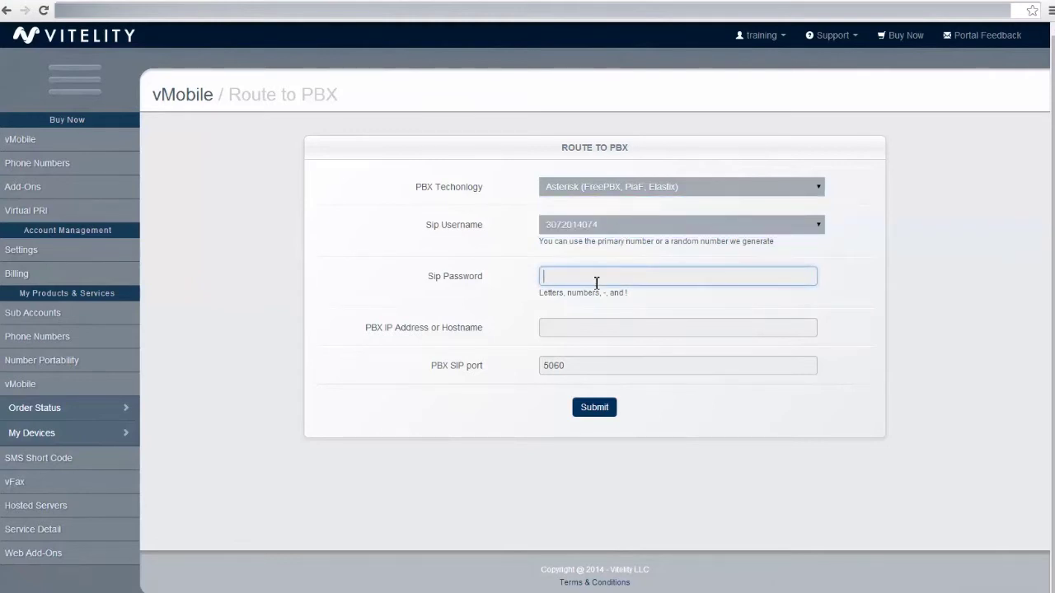
{"action": "left_click", "coordinate": [611, 327]}
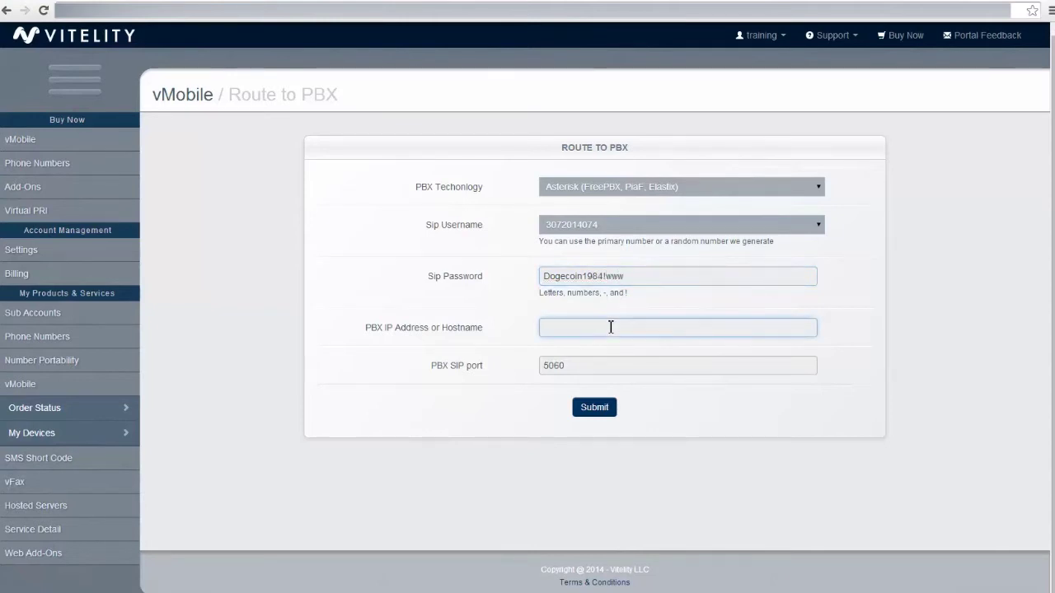
{"action": "key", "text": "ctrl+v"}
{"action": "left_click", "coordinate": [600, 410]}
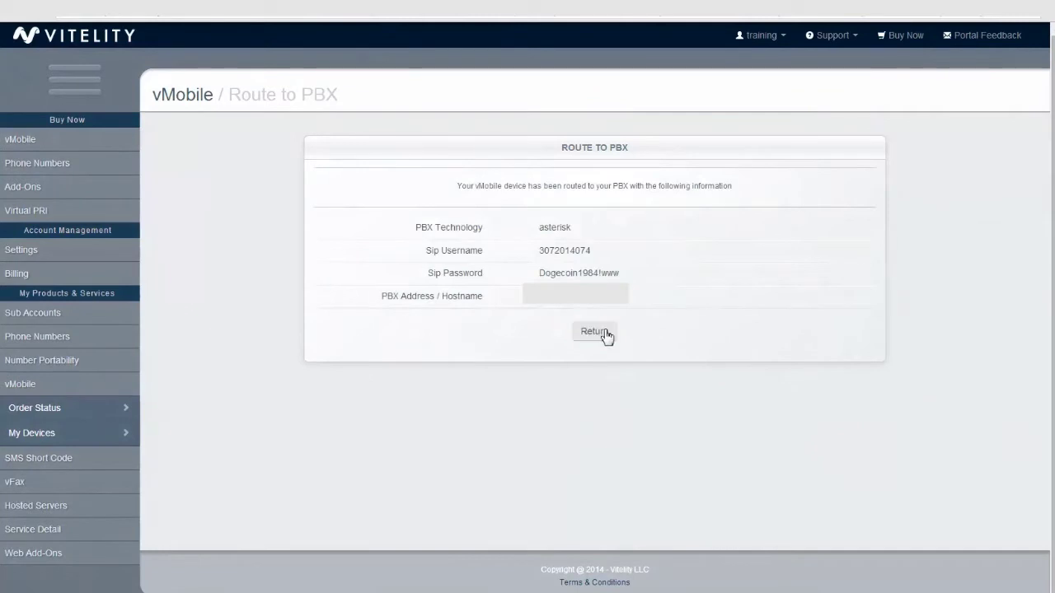
- Open the routed phone's SIP account details and copy its vMobile username
{"action": "left_click", "coordinate": [596, 332]}
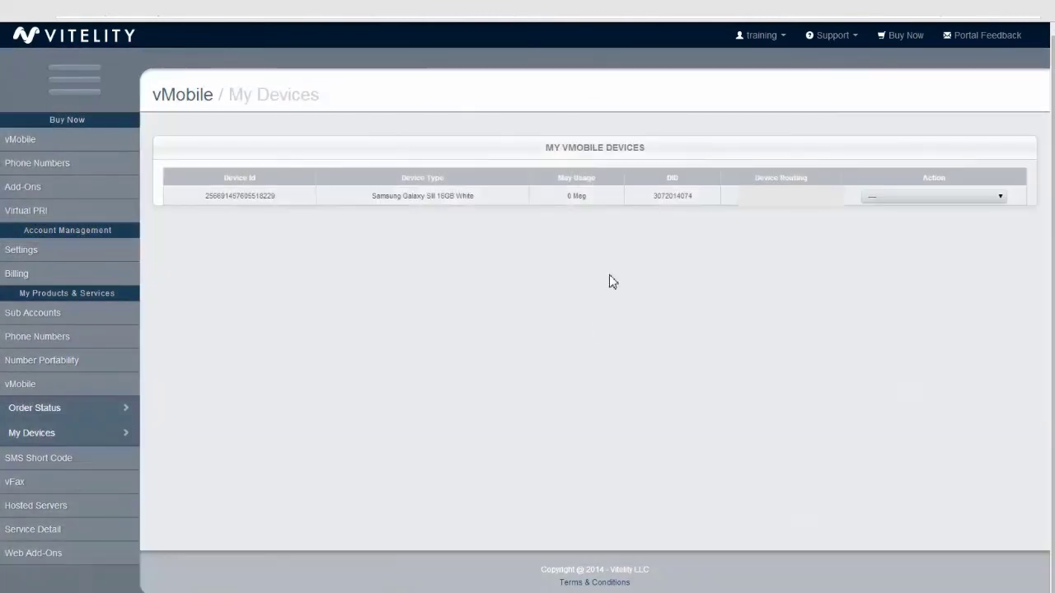
{"action": "left_click", "coordinate": [1007, 202]}
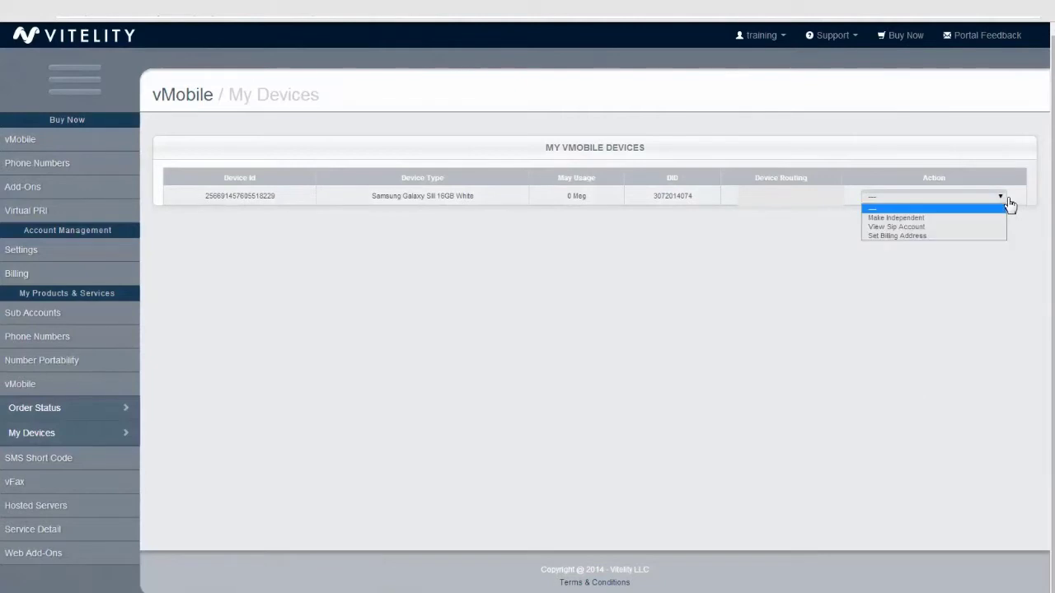
{"action": "left_click", "coordinate": [911, 227]}
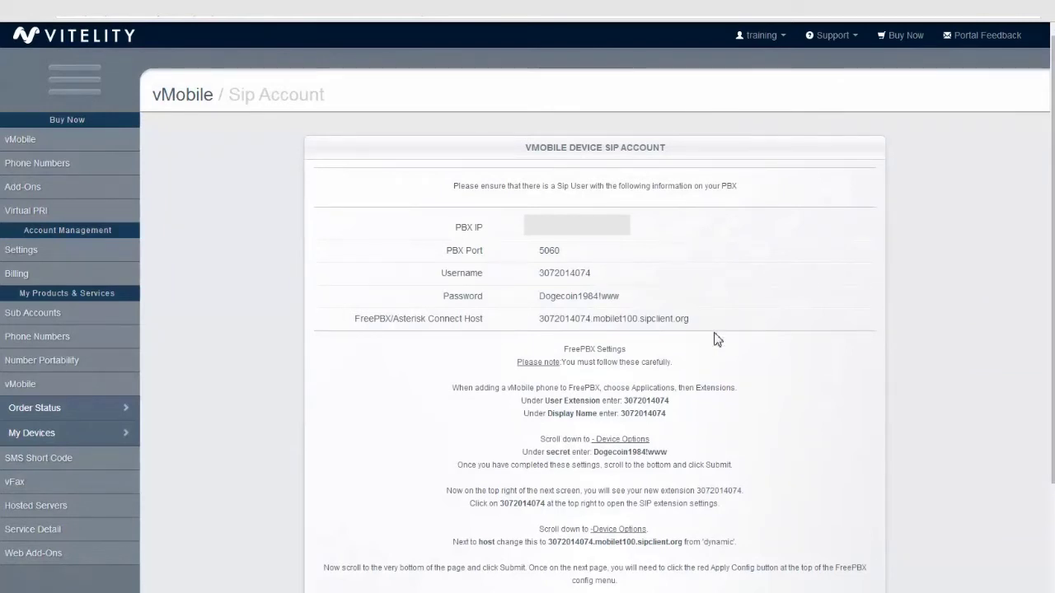
{"action": "scroll", "coordinate": [717, 340], "scroll_direction": "down", "scroll_amount": 1}
{"action": "scroll", "coordinate": [717, 339], "scroll_direction": "down", "scroll_amount": 1}
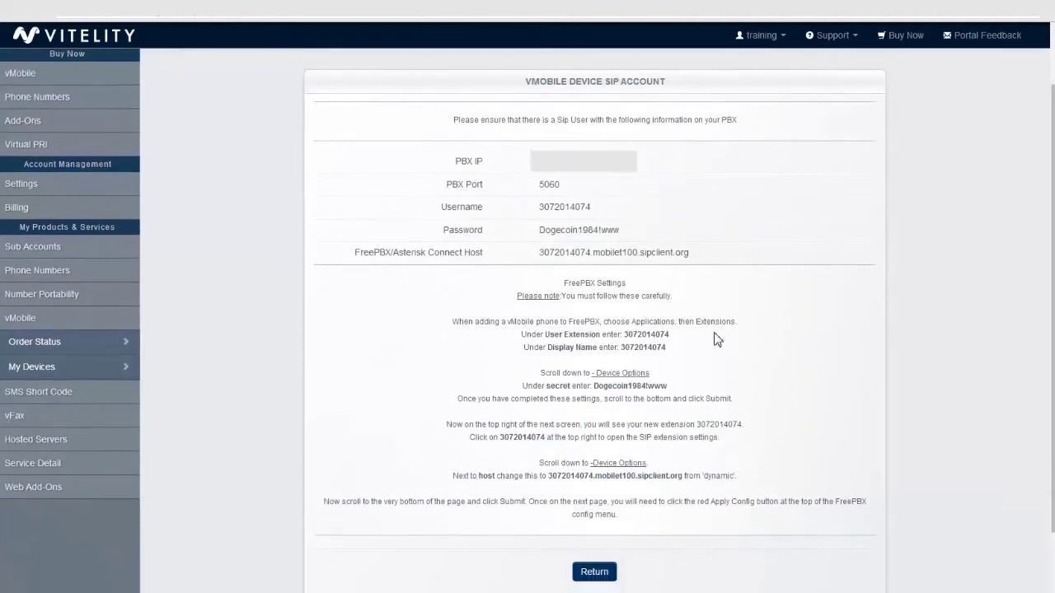
{"action": "double_click", "coordinate": [570, 209]}
{"action": "key", "text": "ctrl+c"}
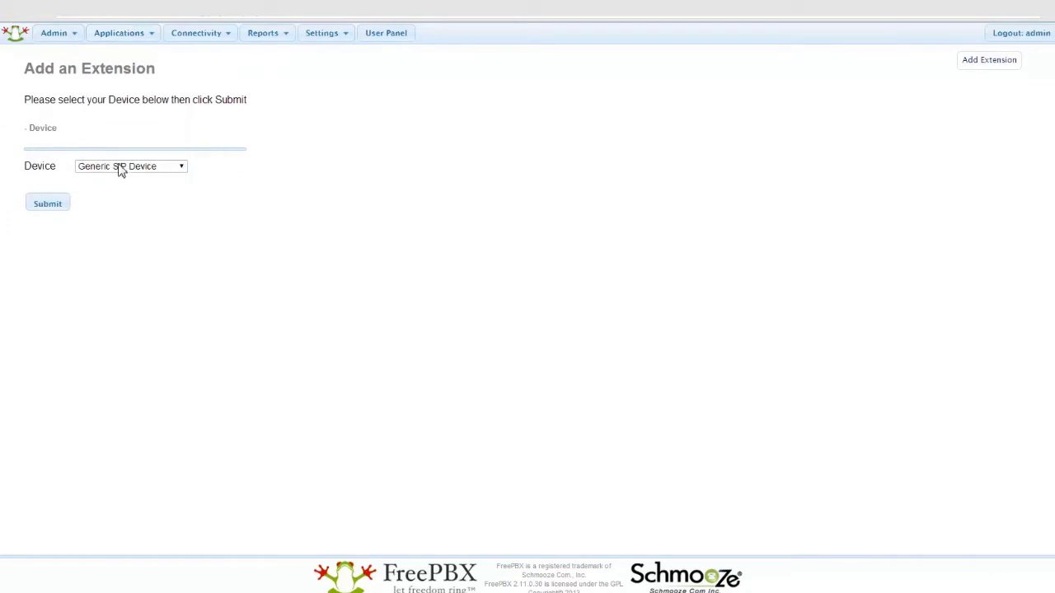
- Start a new Generic SIP extension with the vMobile username as user extension and display name
{"action": "mouse_move", "coordinate": [132, 37]}
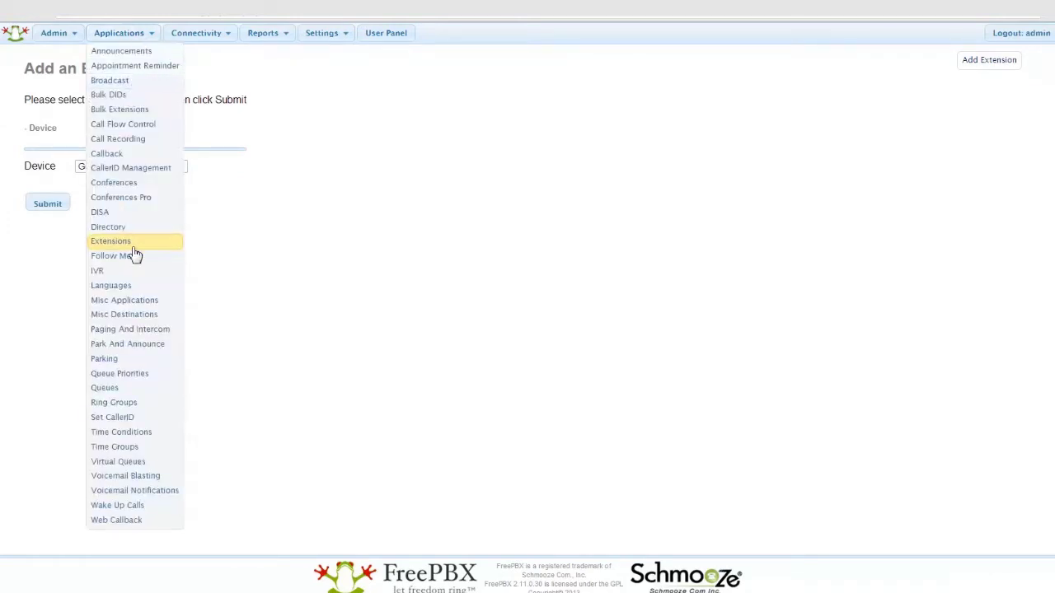
{"action": "left_click", "coordinate": [49, 204]}
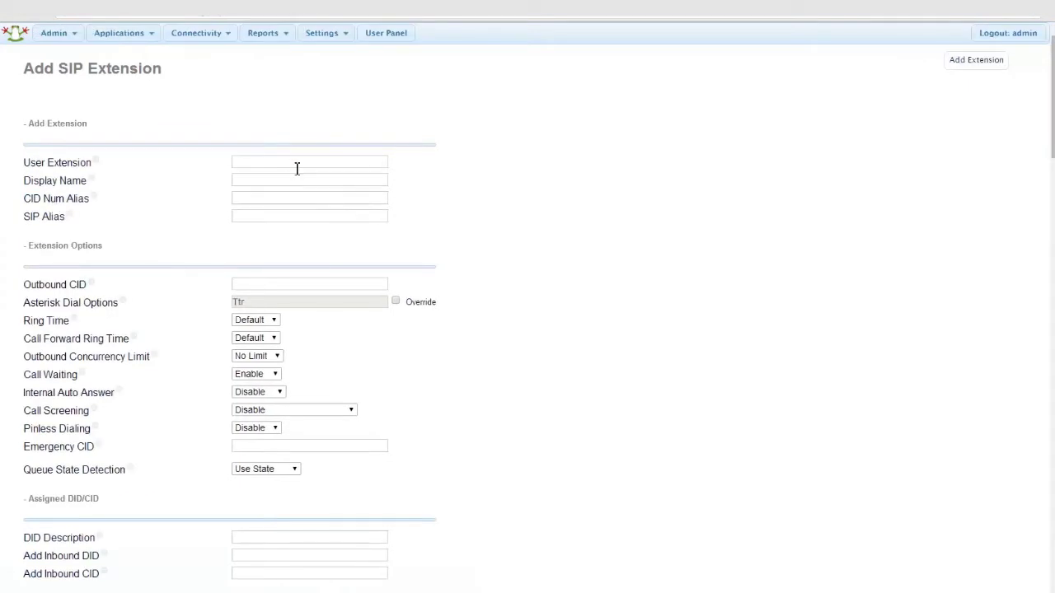
{"action": "left_click", "coordinate": [301, 165]}
{"action": "key", "text": "ctrl+v"}
{"action": "left_click", "coordinate": [482, 231]}
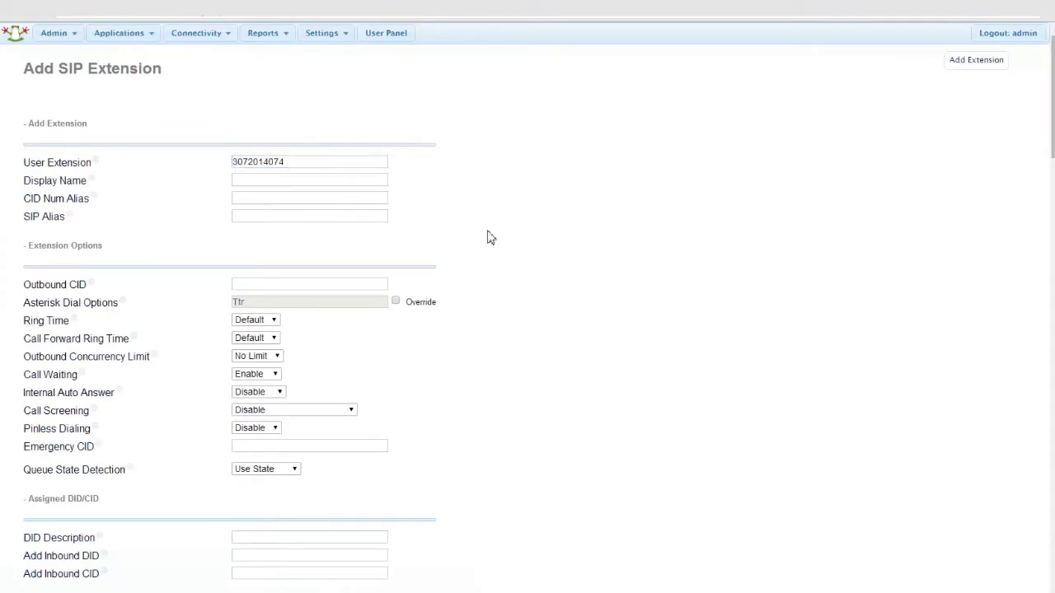
{"action": "left_click", "coordinate": [271, 183]}
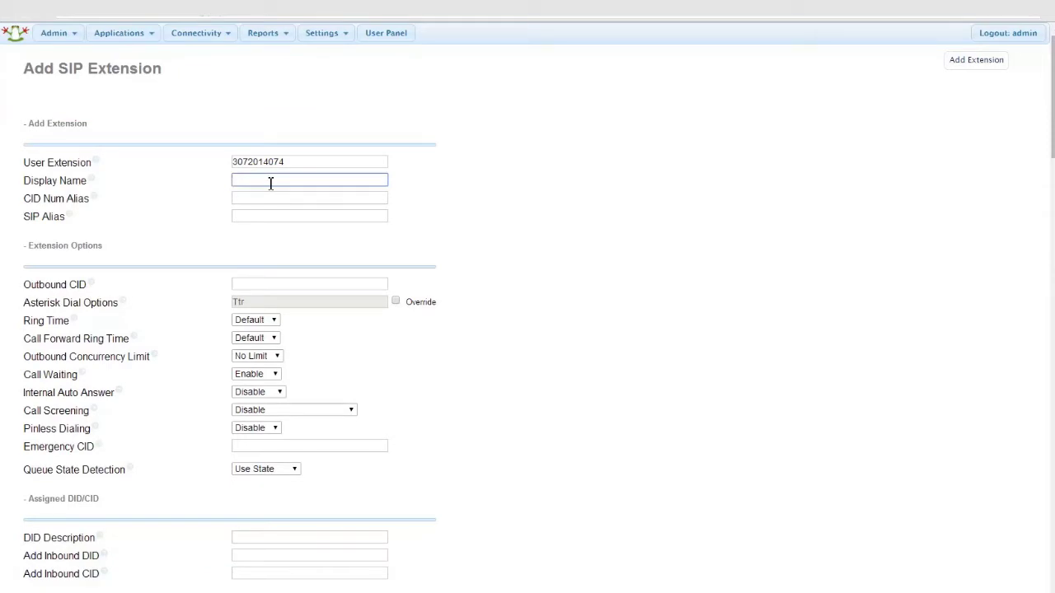
{"action": "key", "text": "ctrl+v"}
{"action": "left_click", "coordinate": [664, 301]}
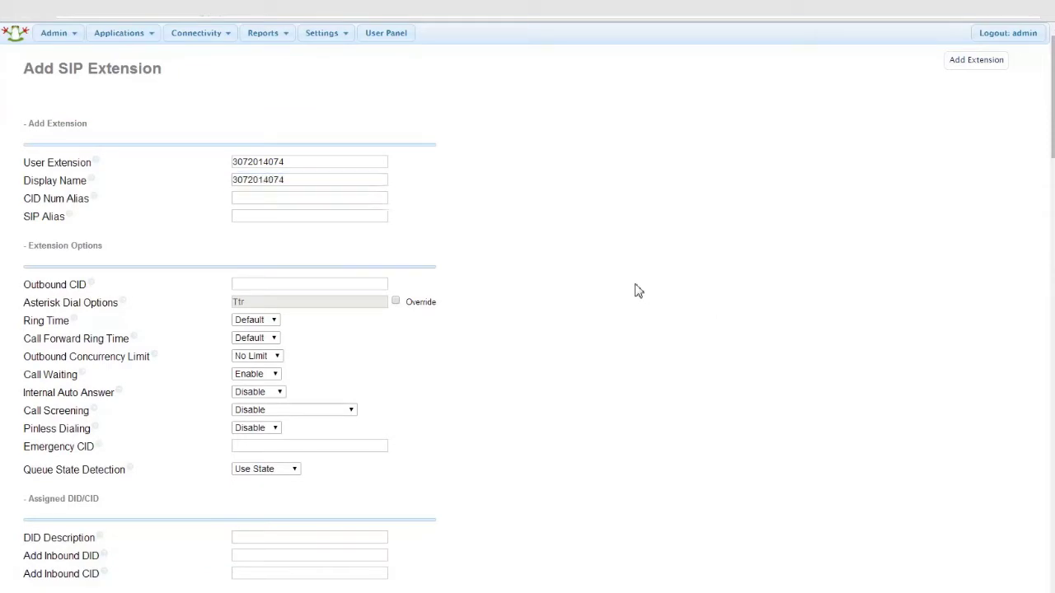
- Fill the outbound CID, inbound DID and DID description with the same vMobile username
{"action": "left_click", "coordinate": [312, 282]}
{"action": "key", "text": "ctrl+v"}
{"action": "left_click", "coordinate": [492, 315]}
{"action": "scroll", "coordinate": [467, 448], "scroll_direction": "down", "scroll_amount": 1}
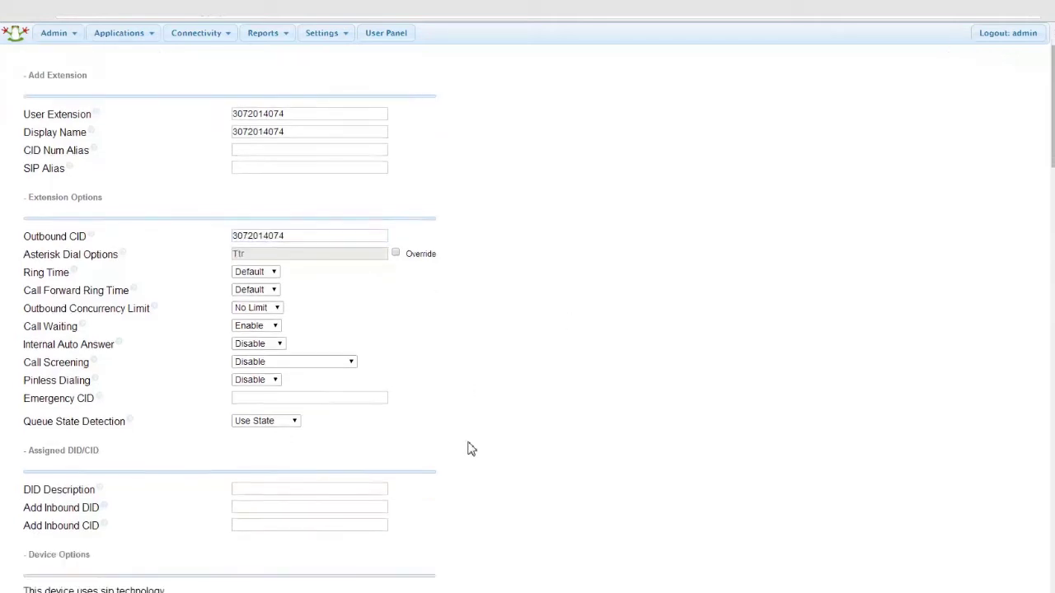
{"action": "scroll", "coordinate": [468, 447], "scroll_direction": "down", "scroll_amount": 3}
{"action": "left_click", "coordinate": [301, 394]}
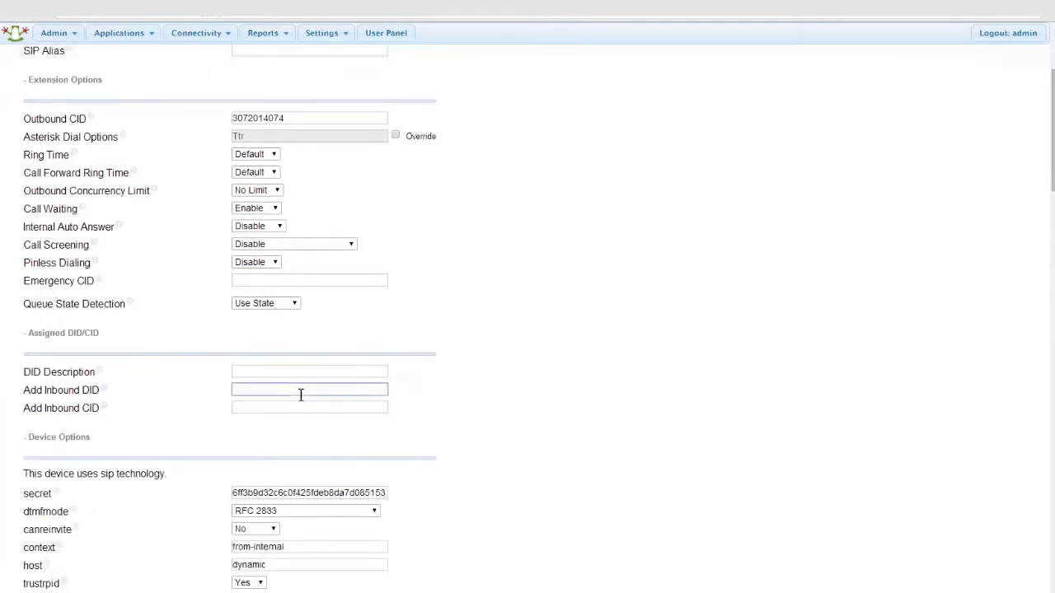
{"action": "left_click", "coordinate": [301, 394]}
{"action": "left_click", "coordinate": [299, 403]}
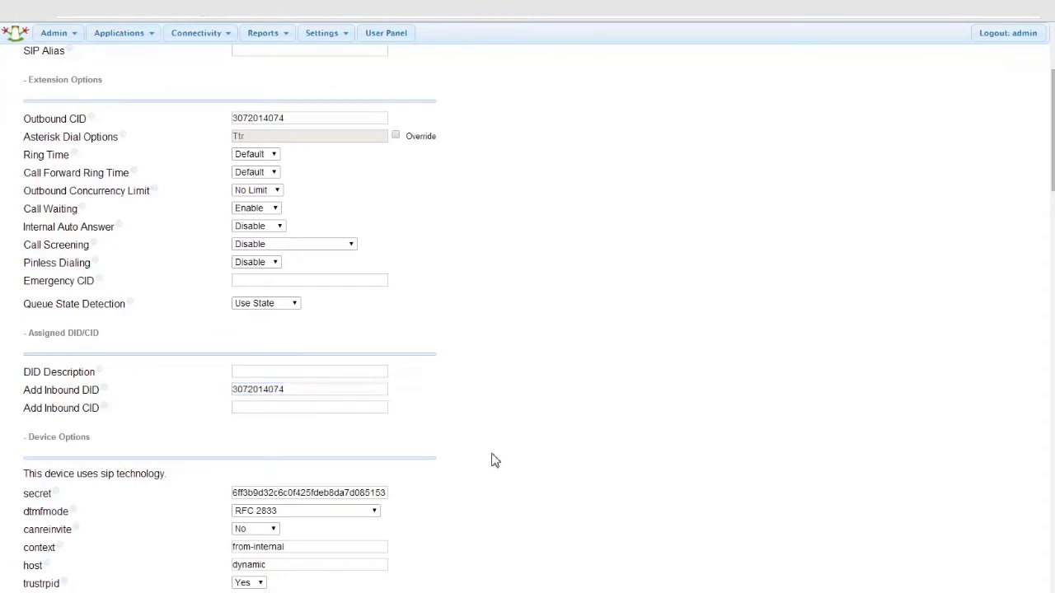
{"action": "left_click", "coordinate": [278, 374]}
{"action": "left_click", "coordinate": [279, 373]}
{"action": "left_click", "coordinate": [280, 388]}
{"action": "scroll", "coordinate": [489, 467], "scroll_direction": "down", "scroll_amount": 2}
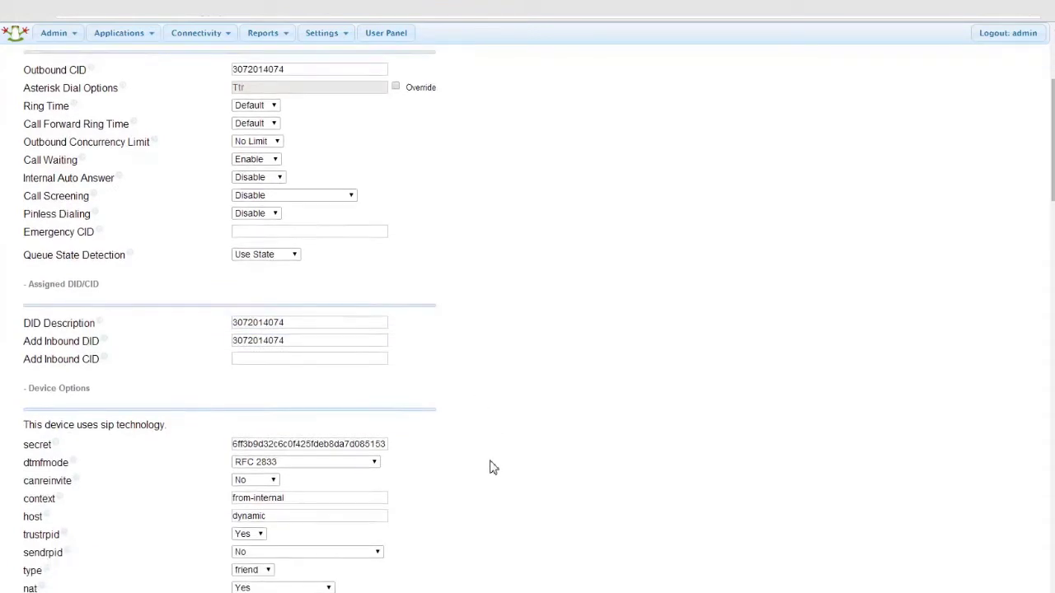
{"action": "key", "text": "alt+Tab"}
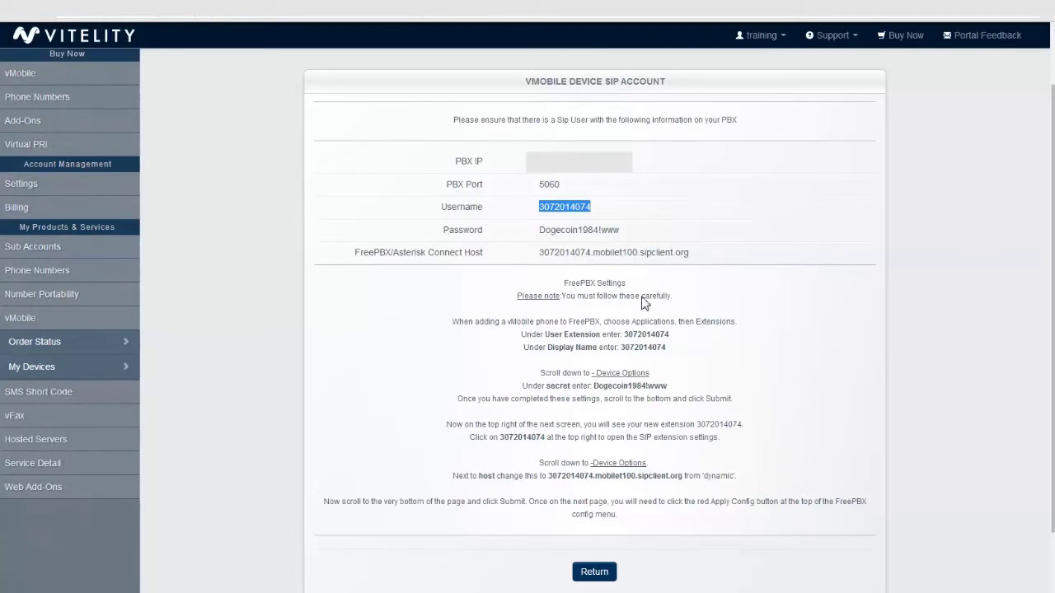
- Copy the vMobile SIP password into the FreePBX extension's secret field
{"action": "double_click", "coordinate": [587, 230]}
{"action": "left_click_drag", "start_coordinate": [619, 230], "coordinate": [533, 225]}
{"action": "key", "text": "ctrl+c"}
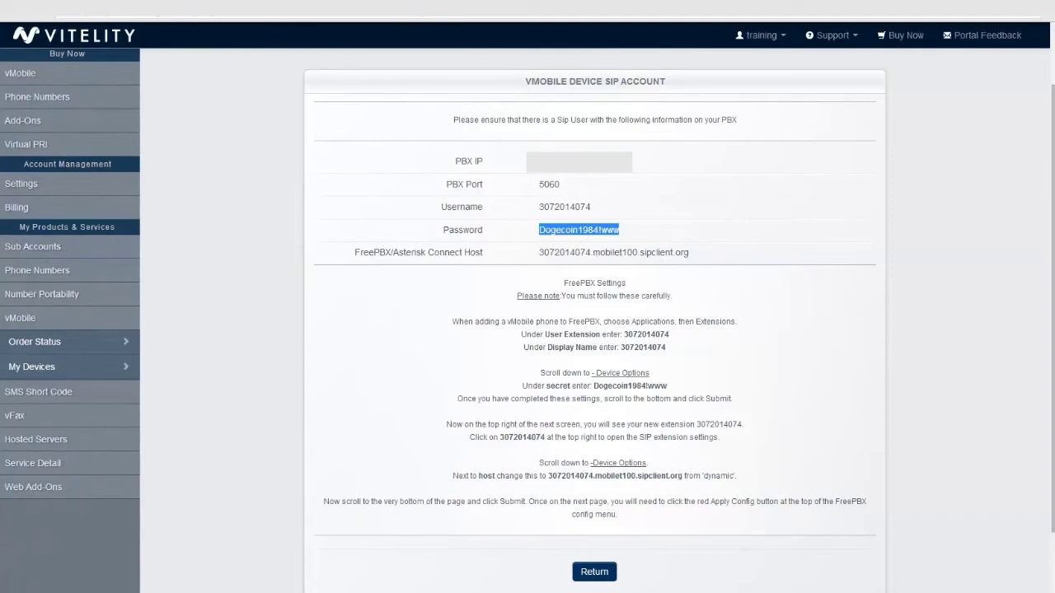
{"action": "key", "text": "alt+Tab"}
{"action": "left_click", "coordinate": [286, 410]}
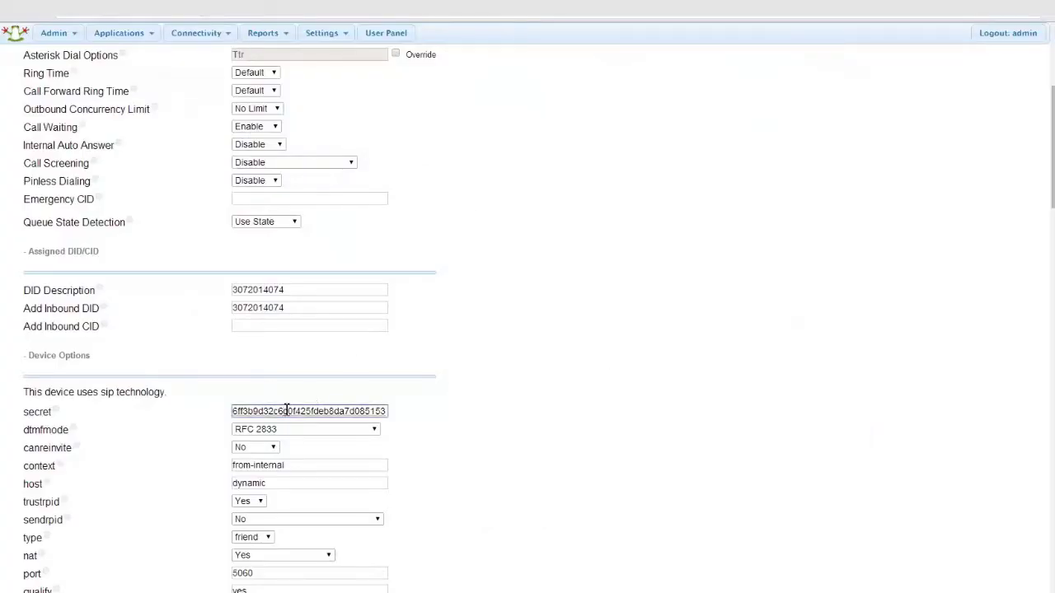
{"action": "double_click", "coordinate": [303, 408]}
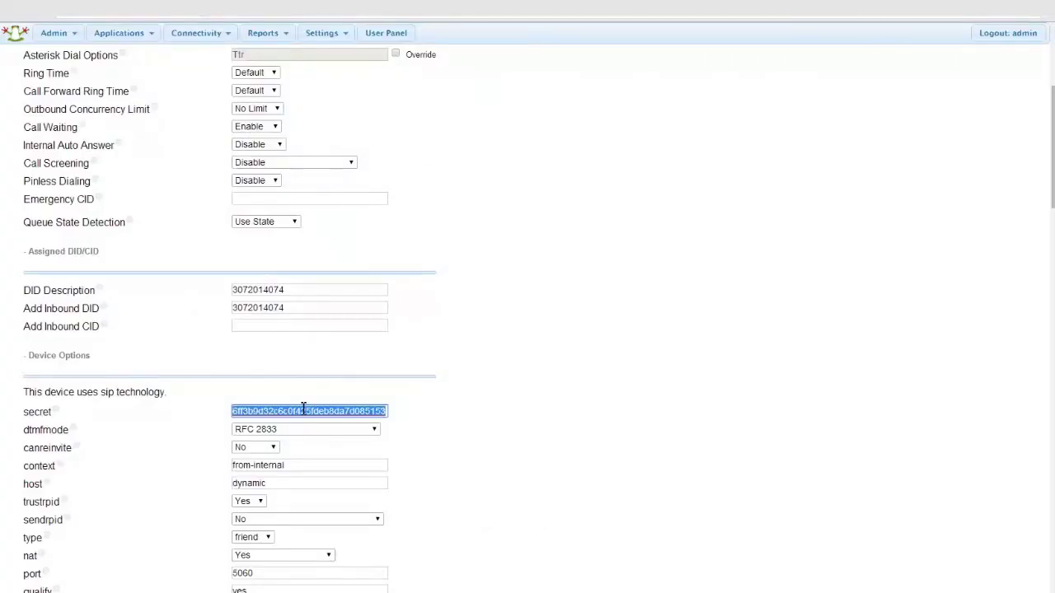
{"action": "key", "text": "ctrl+v"}
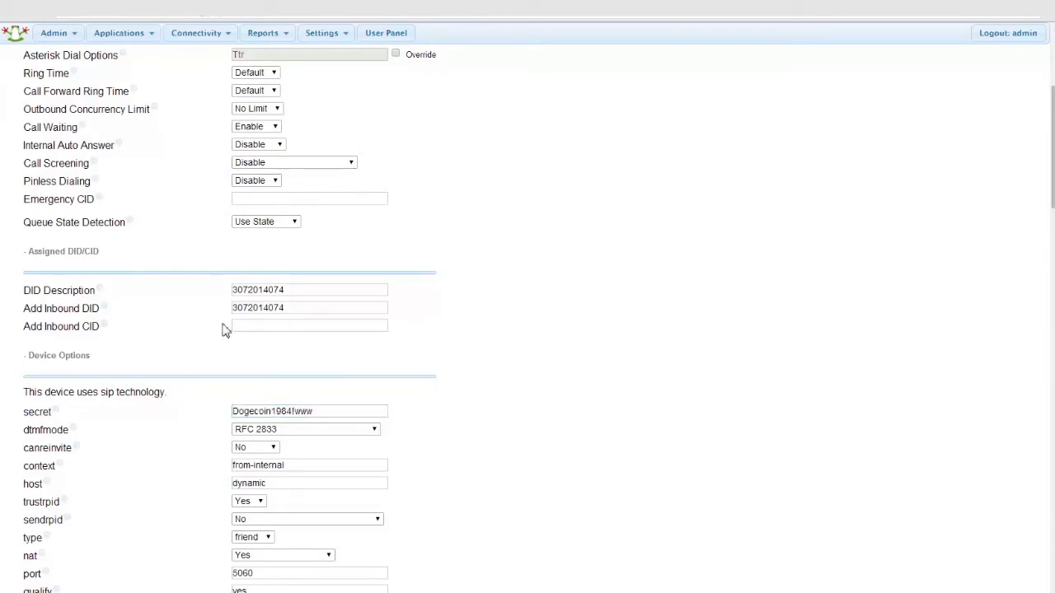
- Copy the FreePBX/Asterisk Connect Host address from the Vitelity SIP account page
{"action": "mouse_move", "coordinate": [263, 33]}
{"action": "key", "text": "alt+Tab"}
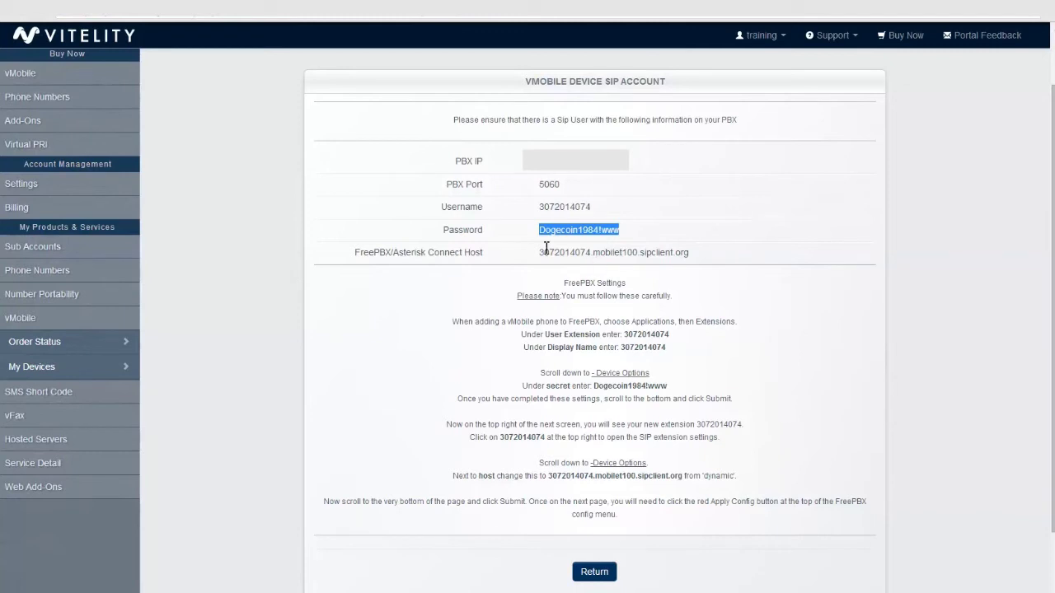
{"action": "left_click", "coordinate": [559, 232]}
{"action": "left_click_drag", "start_coordinate": [693, 256], "coordinate": [537, 253]}
{"action": "key", "text": "ctrl+c"}
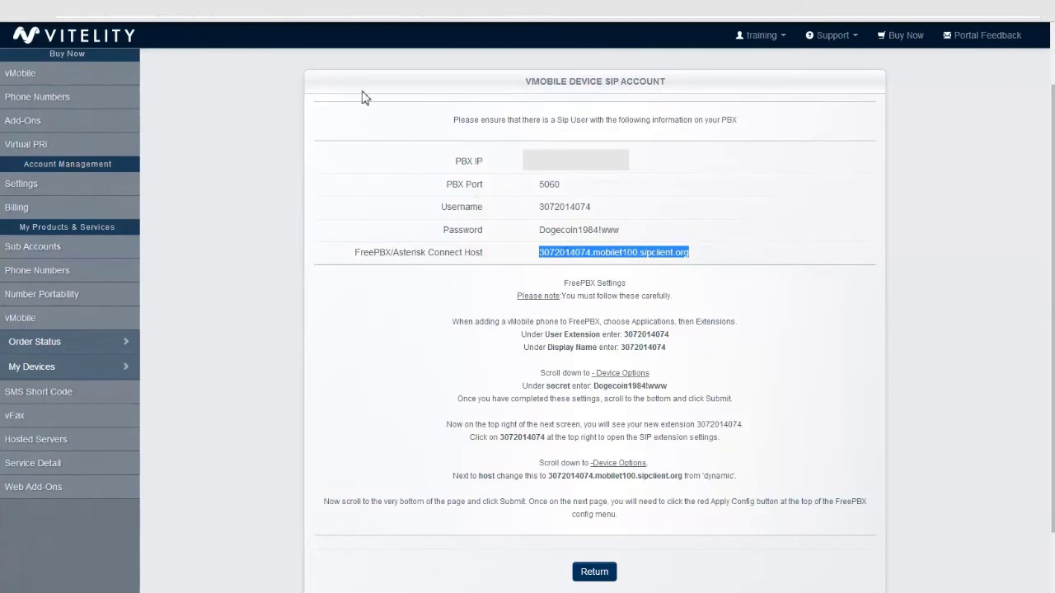
{"action": "left_click", "coordinate": [165, 3]}
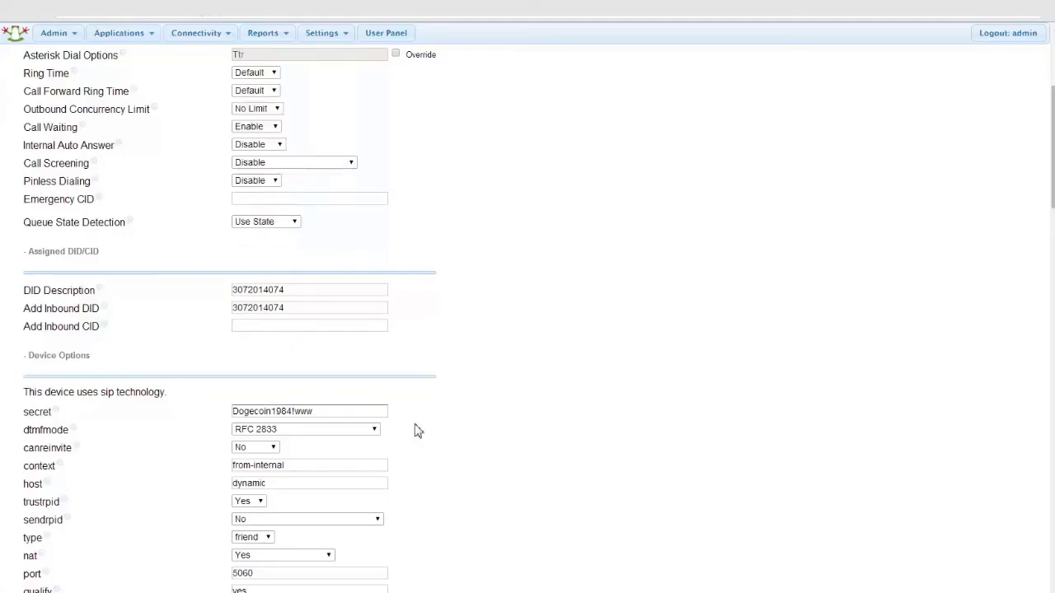
- Replace the extension's host value 'dynamic' with the copied Connect Host address
{"action": "scroll", "coordinate": [656, 485], "scroll_direction": "down", "scroll_amount": 3}
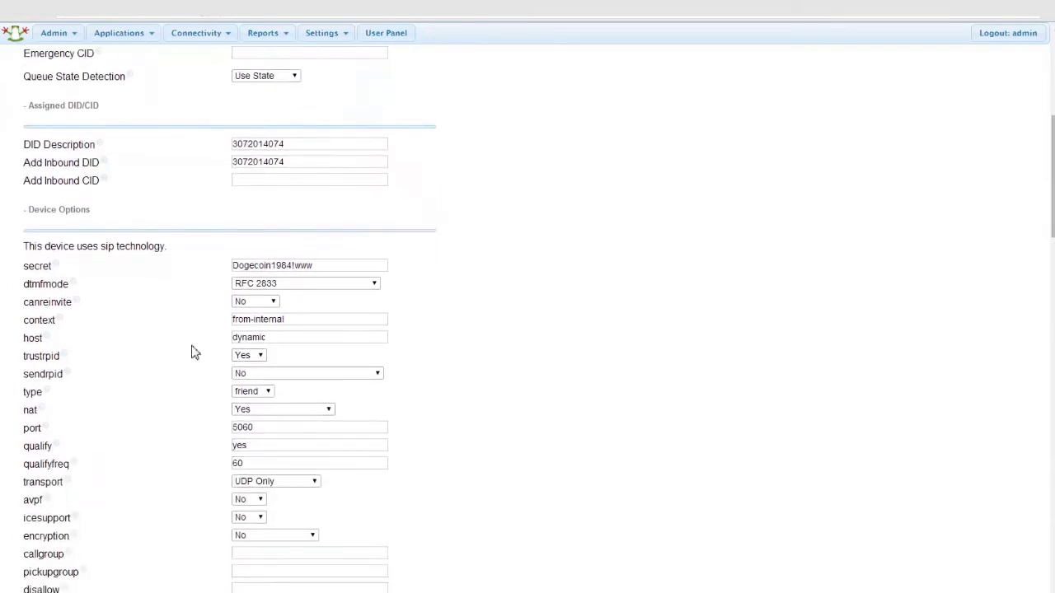
{"action": "left_click", "coordinate": [270, 337]}
{"action": "key", "text": "BackSpace"}
{"action": "double_click", "coordinate": [269, 337]}
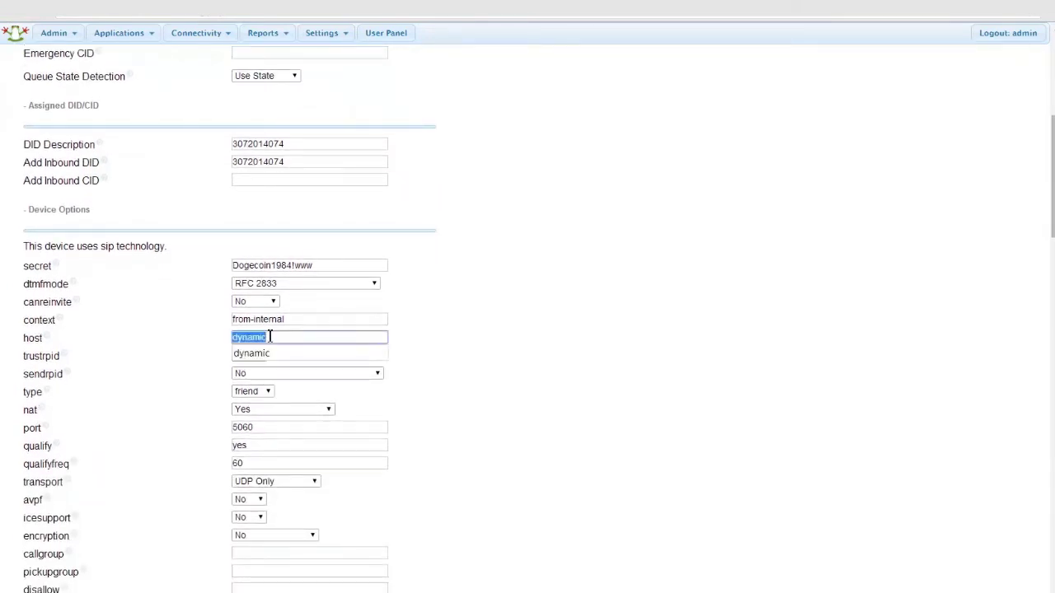
{"action": "key", "text": "ctrl+v"}
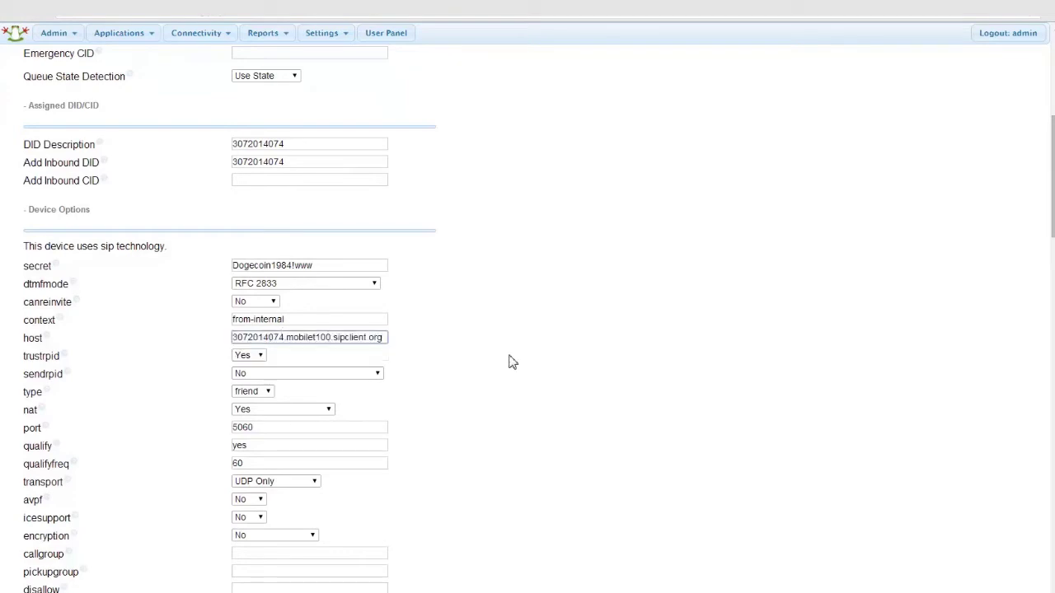
- Enable voicemail with a voicemail password and submit the new extension
{"action": "scroll", "coordinate": [450, 372], "scroll_direction": "down", "scroll_amount": 6}
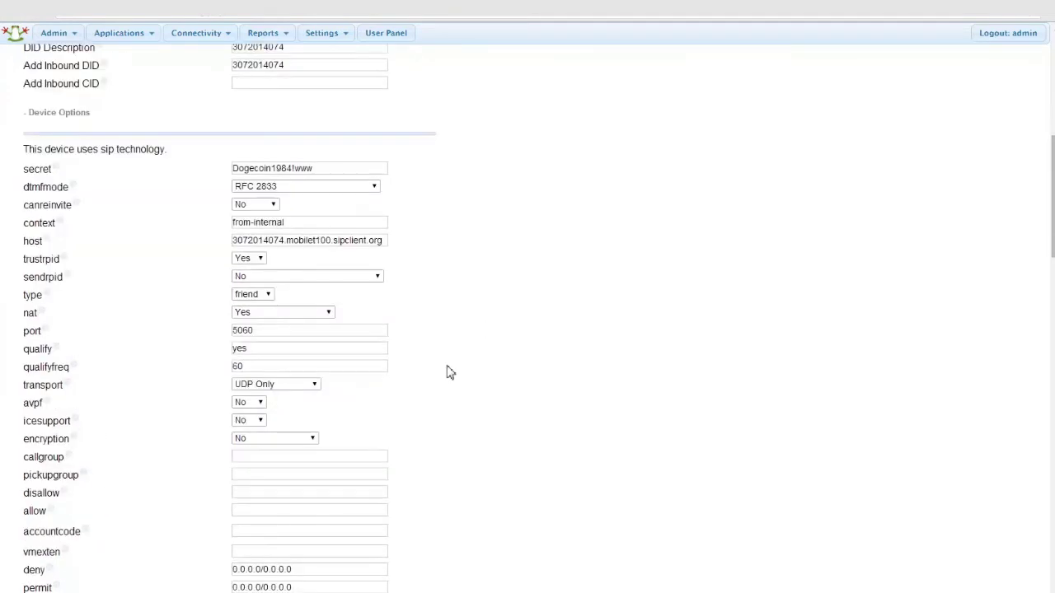
{"action": "scroll", "coordinate": [450, 373], "scroll_direction": "down", "scroll_amount": 6}
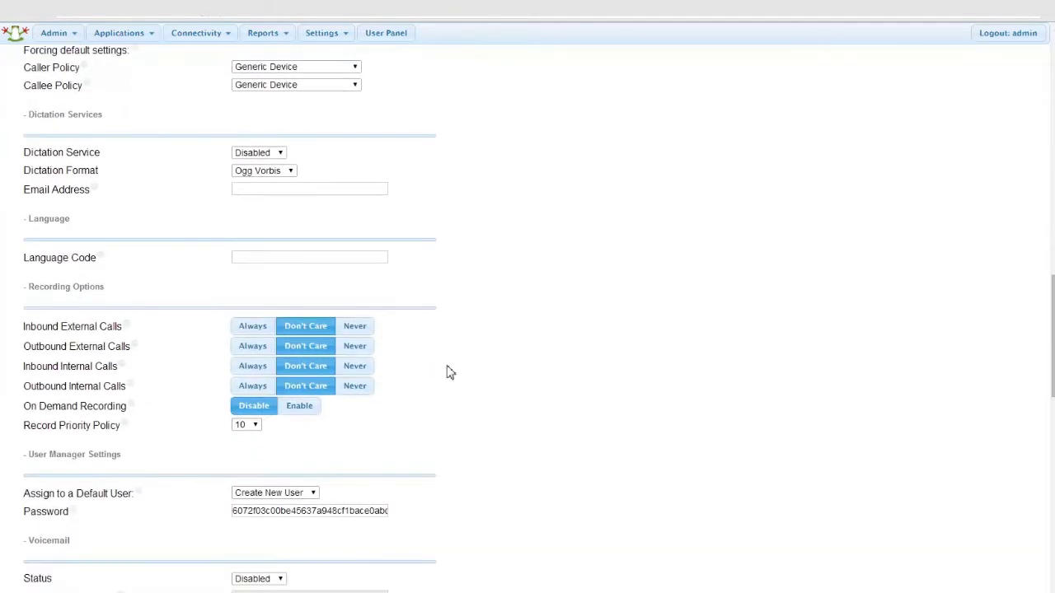
{"action": "left_click", "coordinate": [279, 346]}
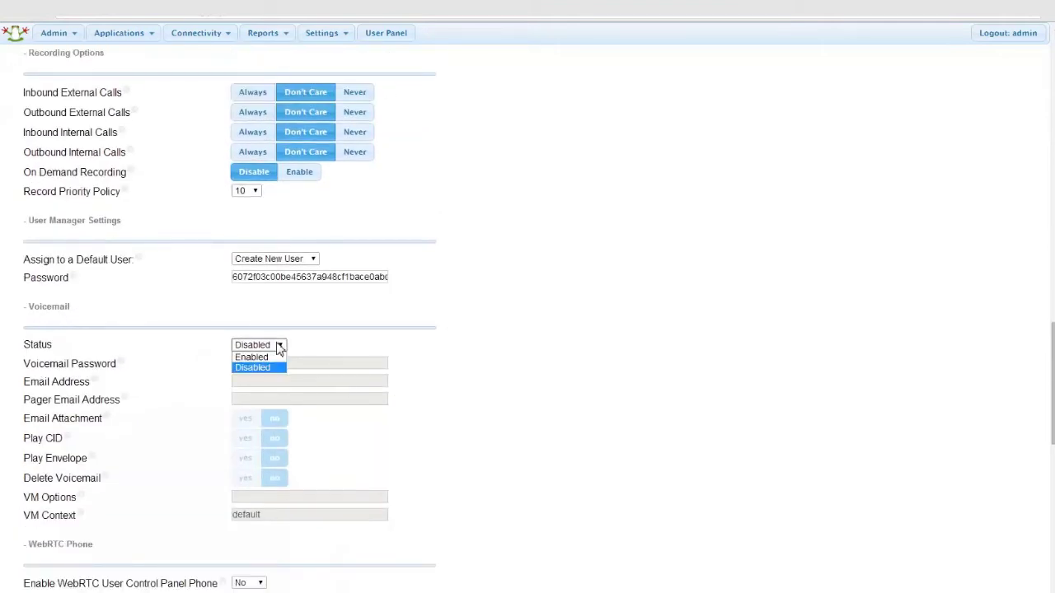
{"action": "left_click", "coordinate": [260, 357]}
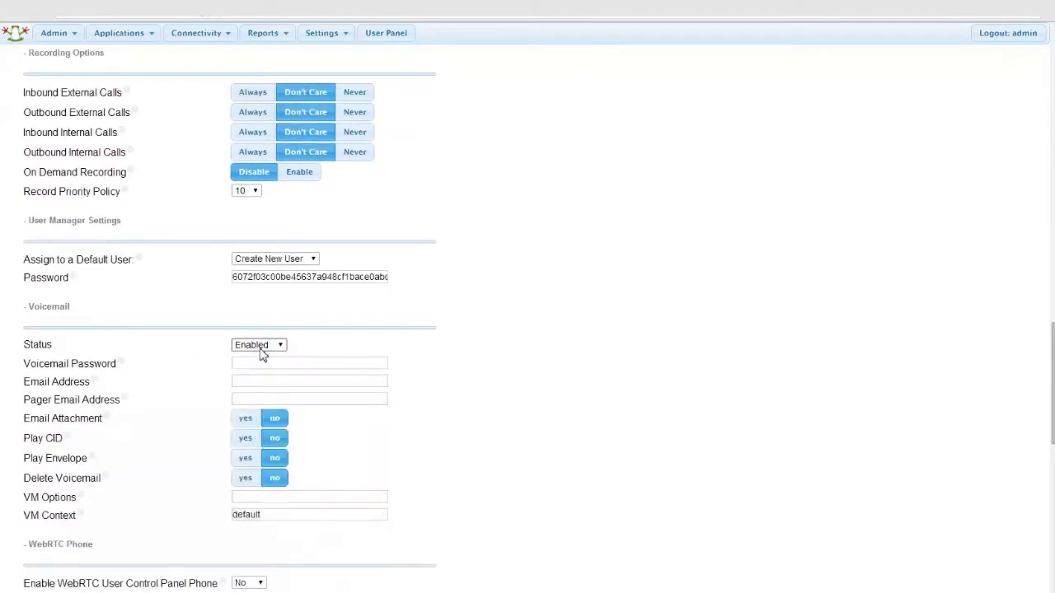
{"action": "left_click", "coordinate": [247, 364]}
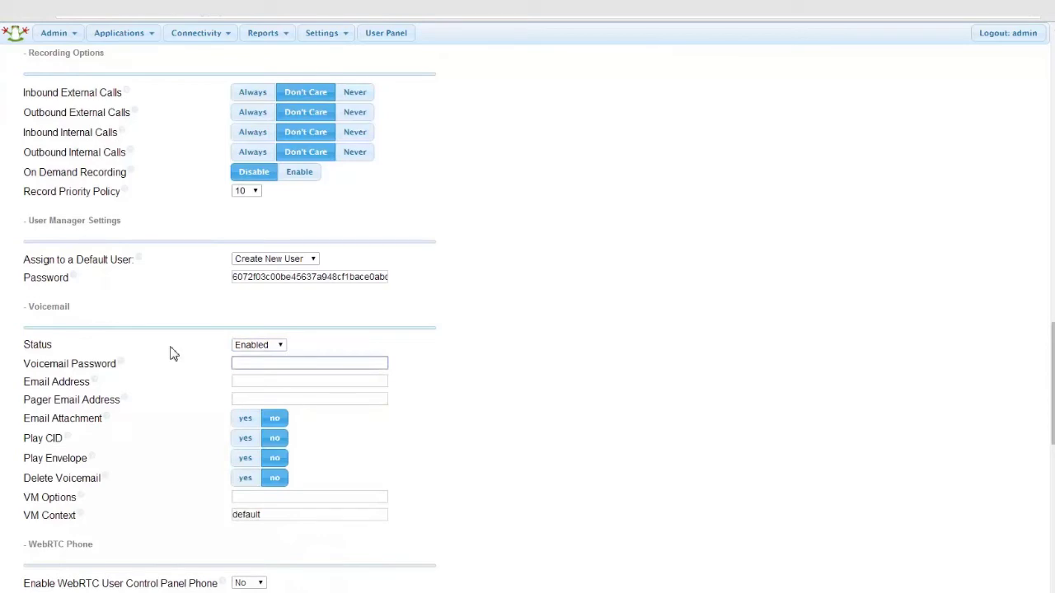
{"action": "left_click", "coordinate": [371, 515]}
{"action": "scroll", "coordinate": [345, 515], "scroll_direction": "down", "scroll_amount": 4}
{"action": "scroll", "coordinate": [342, 519], "scroll_direction": "down", "scroll_amount": 5}
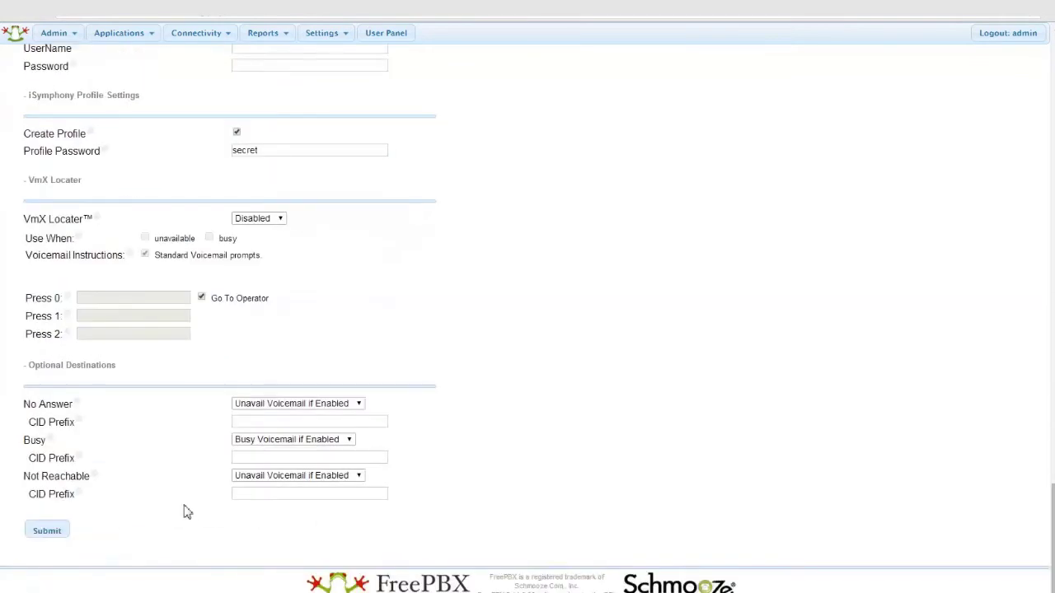
{"action": "left_click", "coordinate": [46, 530]}
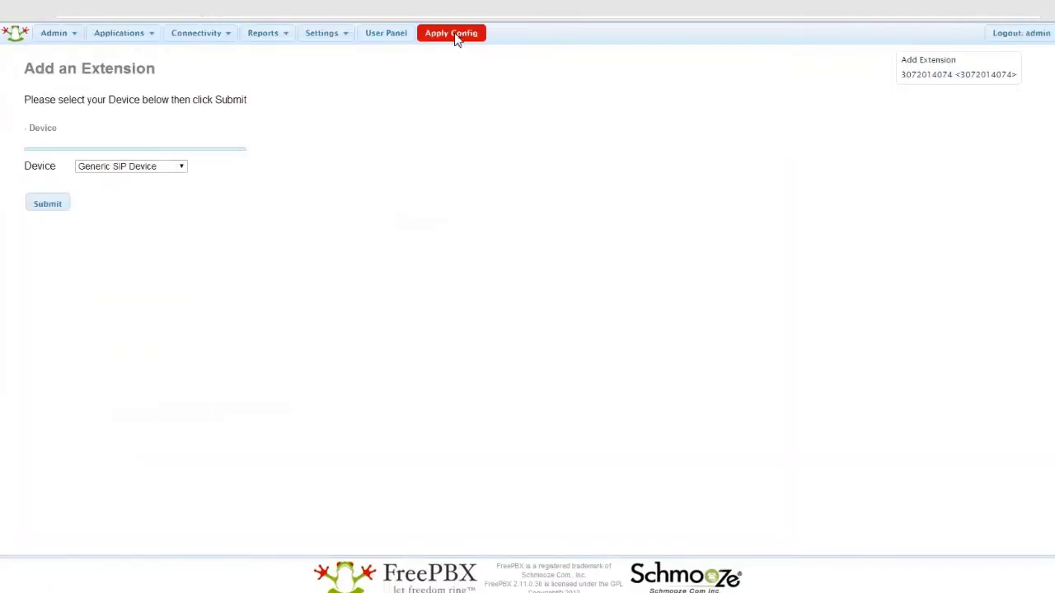
- Apply the pending FreePBX configuration and wait for the reload to finish
{"action": "left_click", "coordinate": [457, 38]}
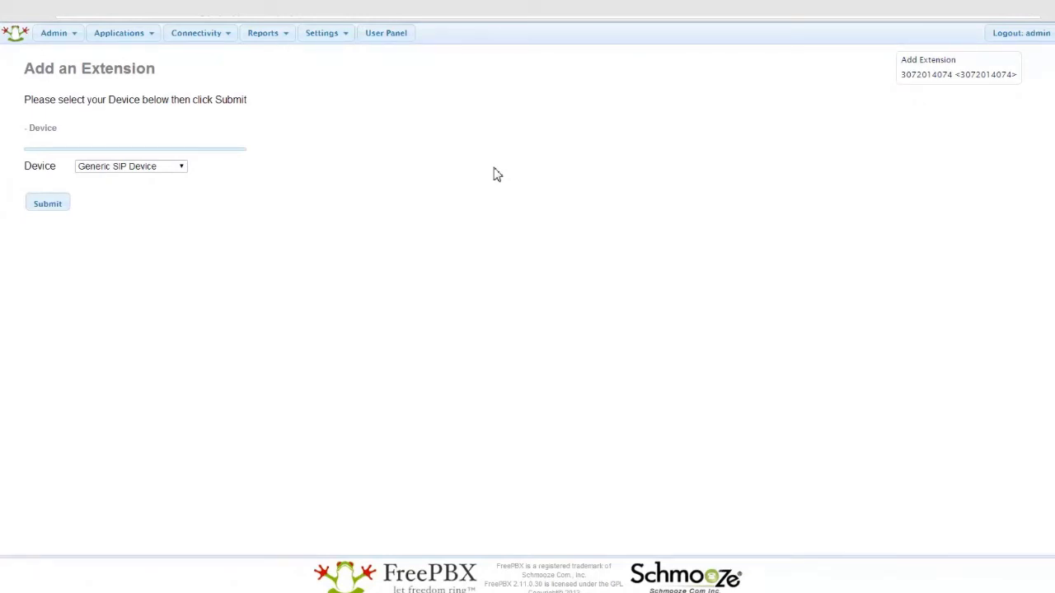
{"action": "triple_click", "coordinate": [358, 263]}
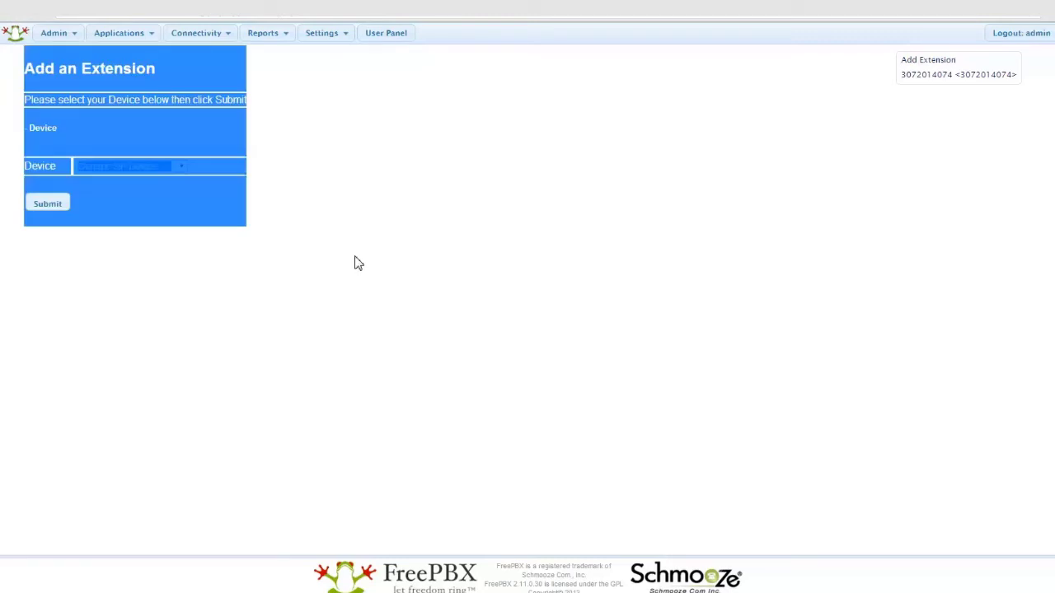
{"action": "left_click", "coordinate": [359, 263]}
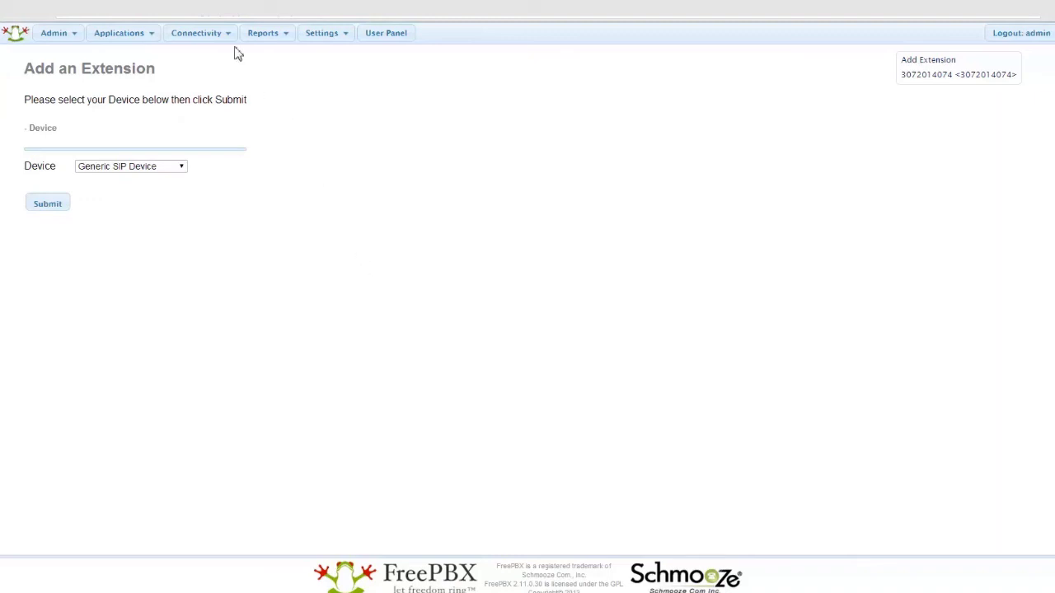
{"action": "left_click", "coordinate": [202, 33]}
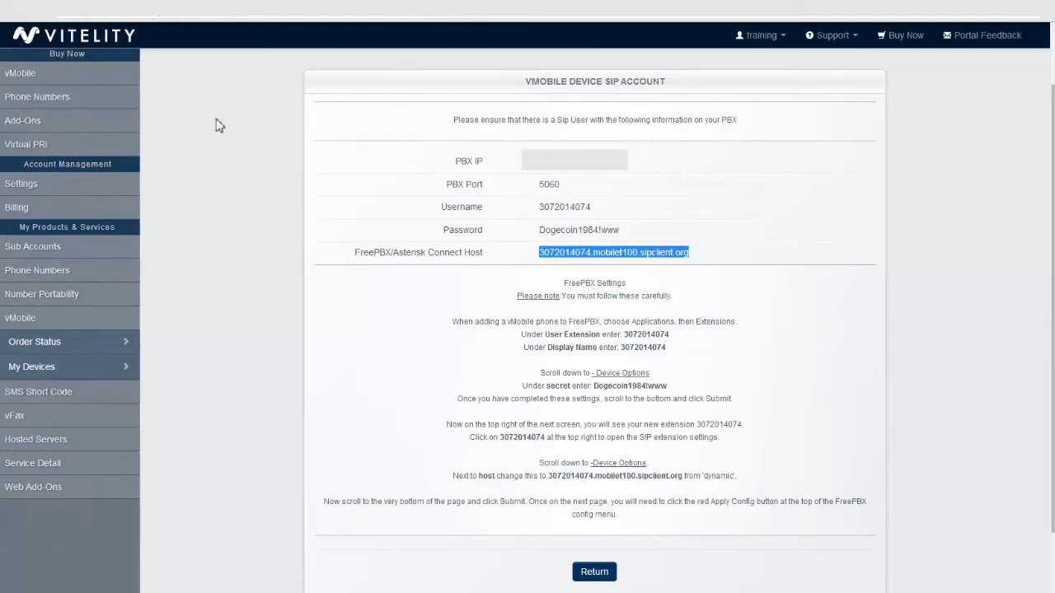
- Deselect the Connect Host address on the Vitelity vMobile Device SIP Account page
{"action": "left_click", "coordinate": [217, 123]}
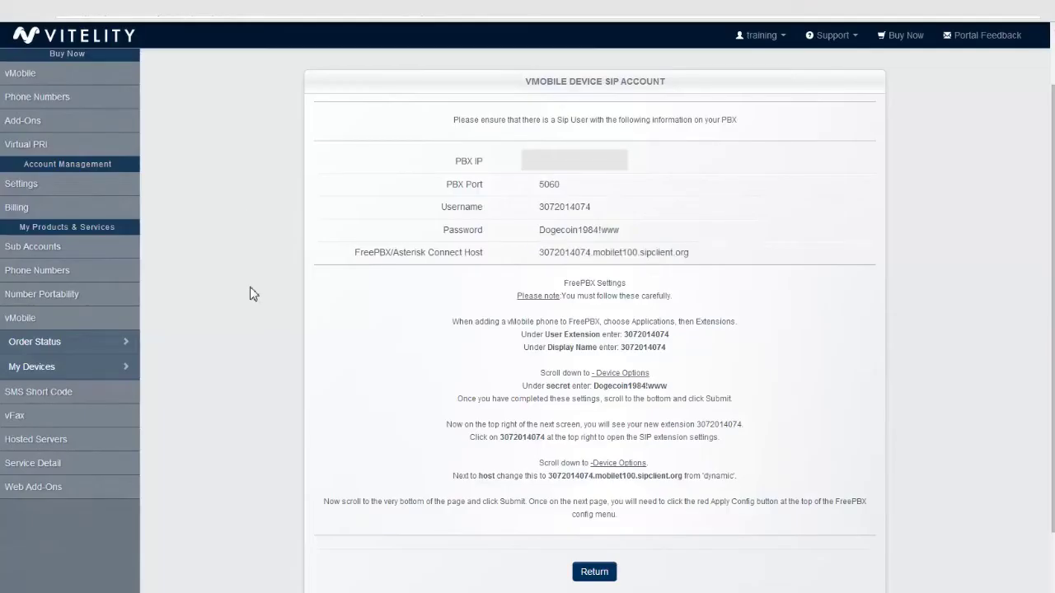